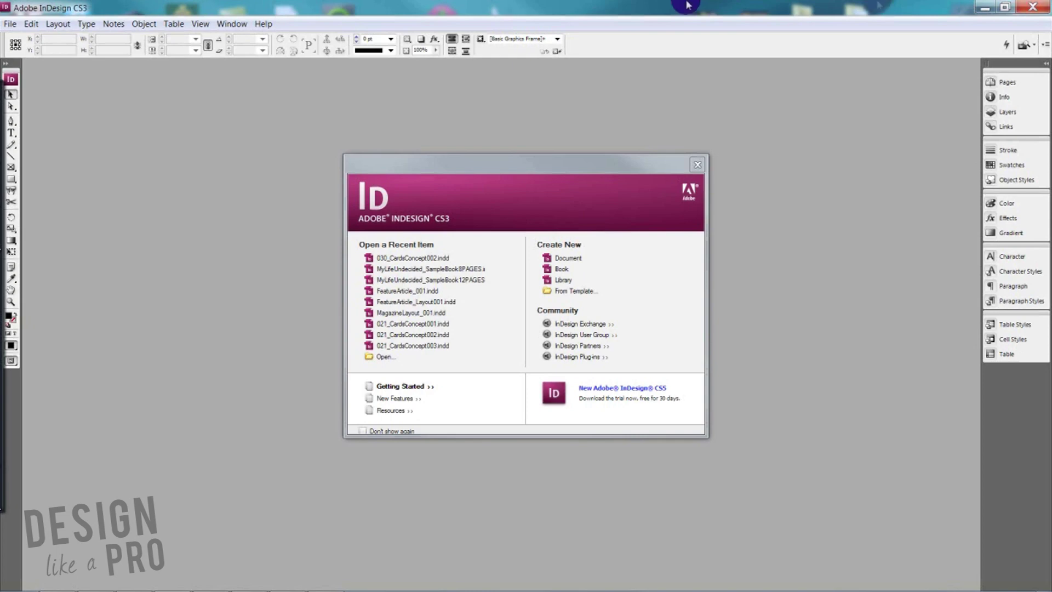
Dismiss the stray New Book window and create a new A4 document.
{"action": "left_click", "coordinate": [564, 266]}
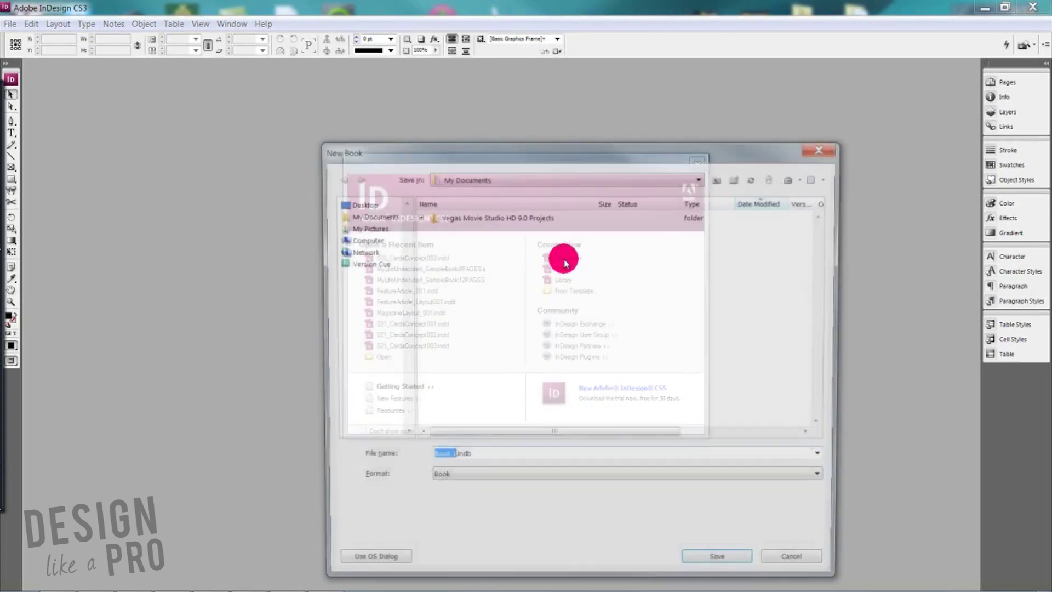
{"action": "left_click", "coordinate": [781, 565]}
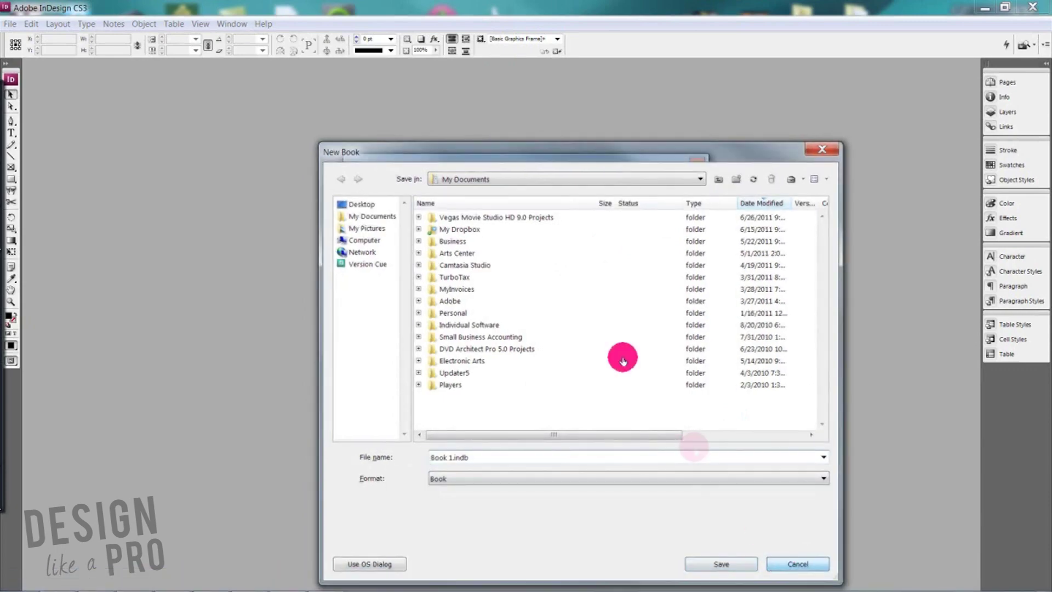
{"action": "left_click", "coordinate": [564, 267]}
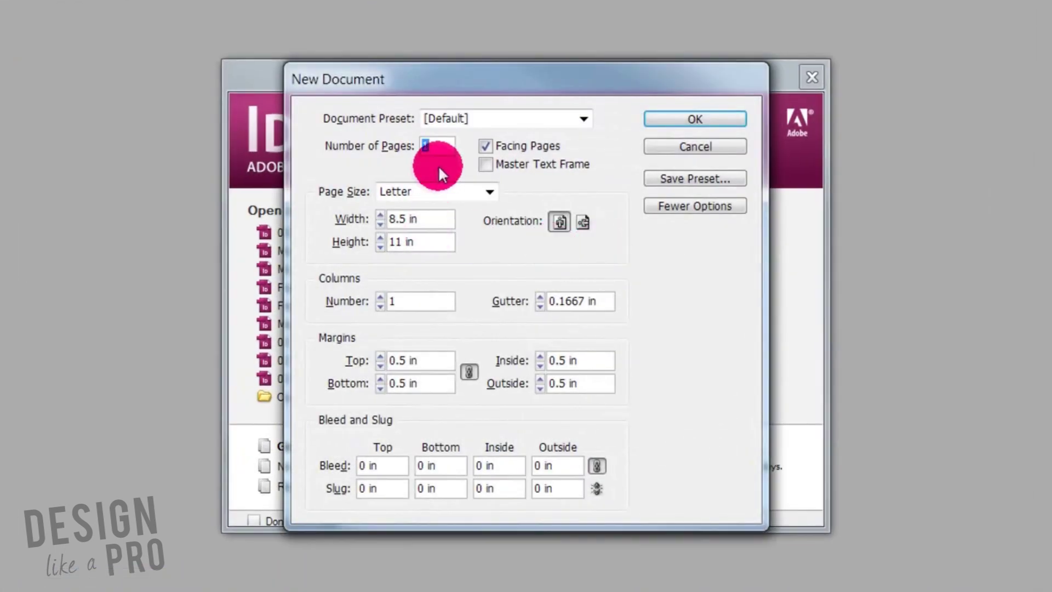
{"action": "left_click", "coordinate": [461, 189]}
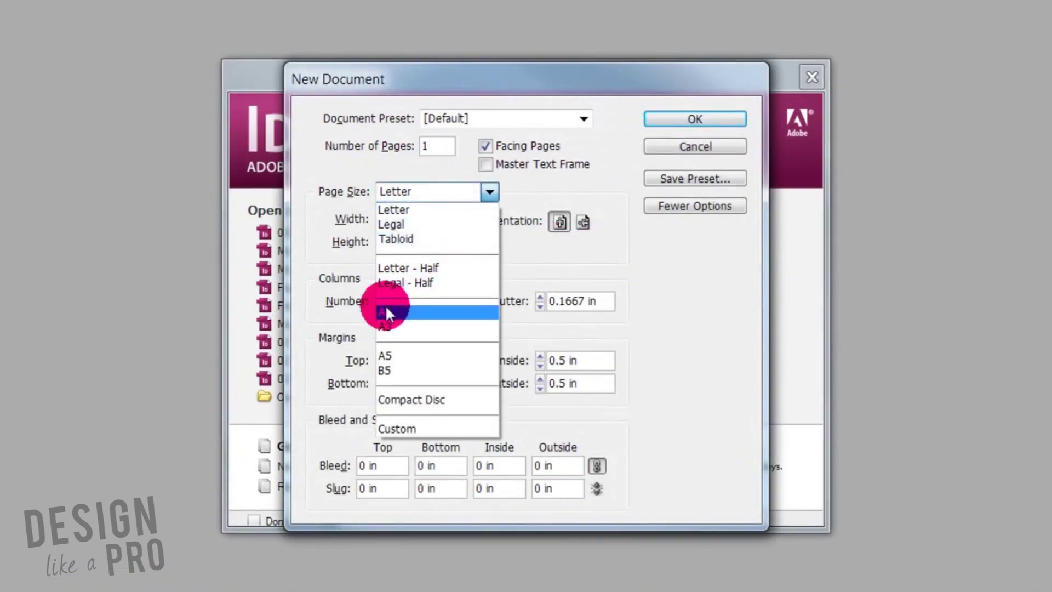
{"action": "left_click", "coordinate": [388, 310]}
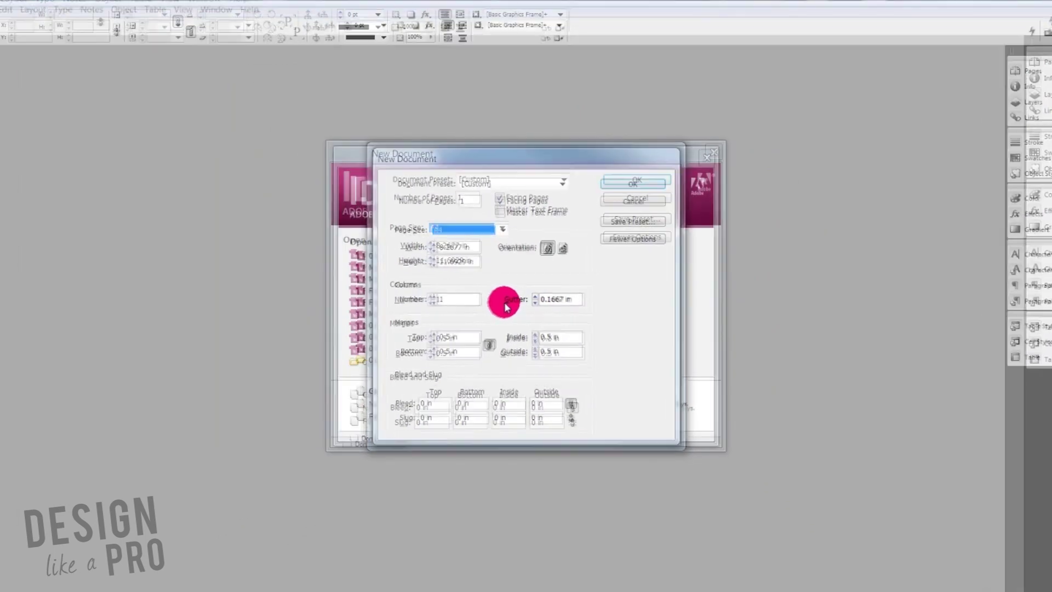
{"action": "left_click", "coordinate": [627, 189]}
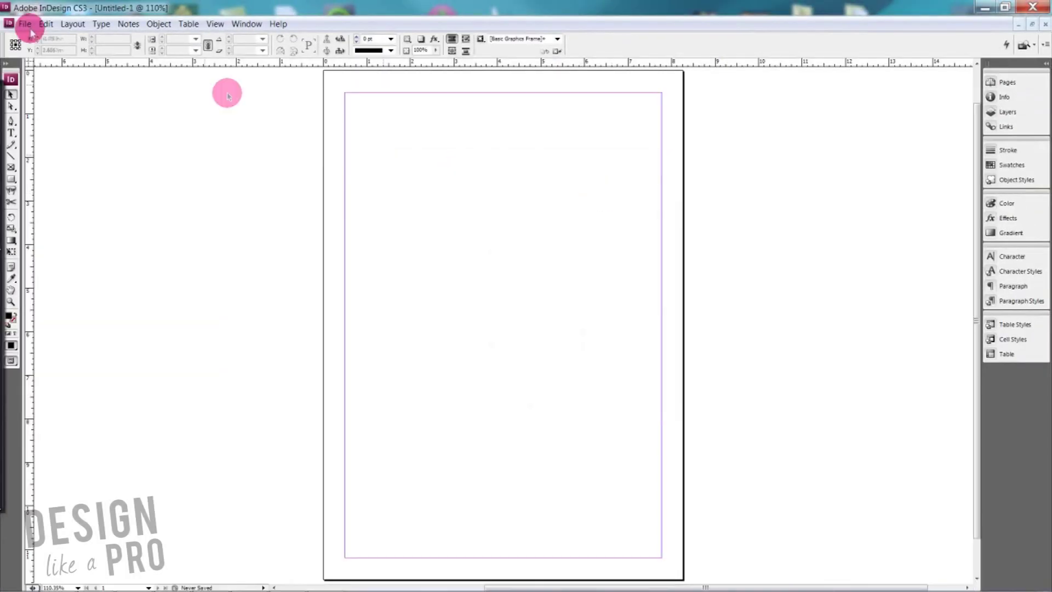
Set both Horizontal and Vertical ruler units to Millimeters in Units & Increments preferences.
{"action": "left_click", "coordinate": [46, 25]}
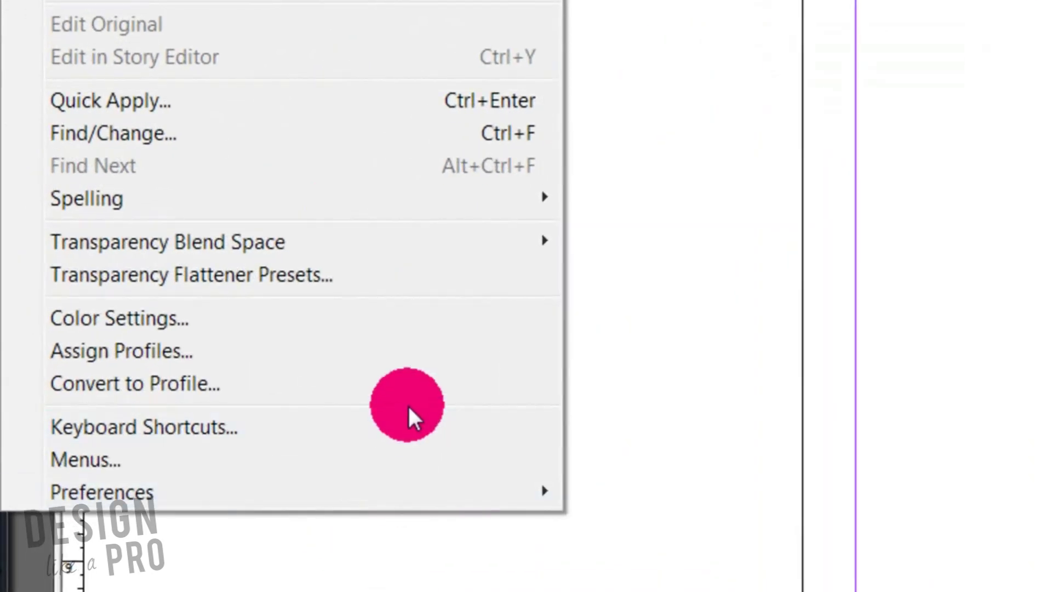
{"action": "mouse_move", "coordinate": [366, 496]}
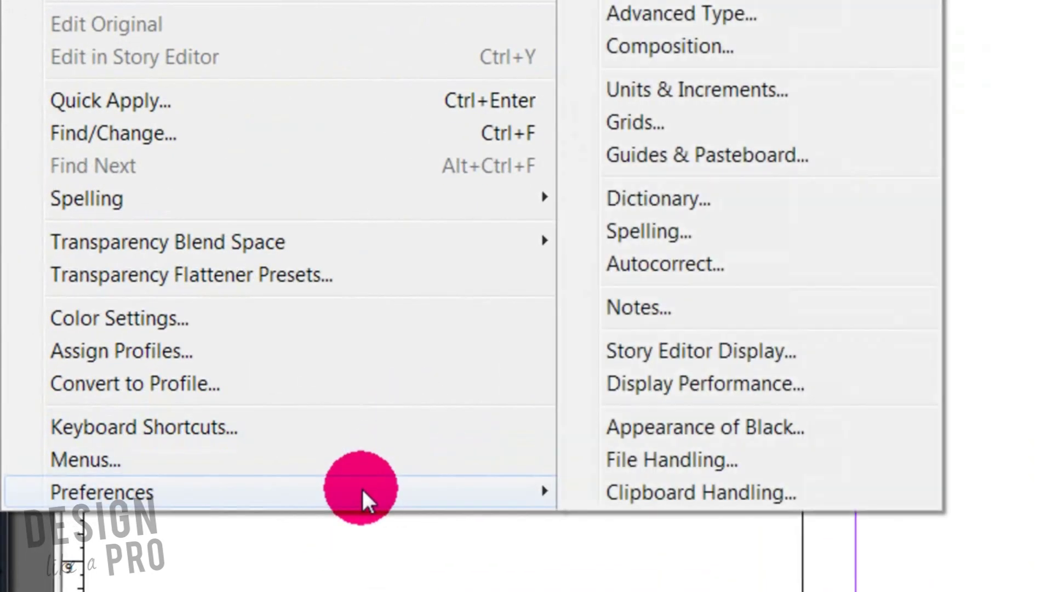
{"action": "left_click", "coordinate": [820, 92]}
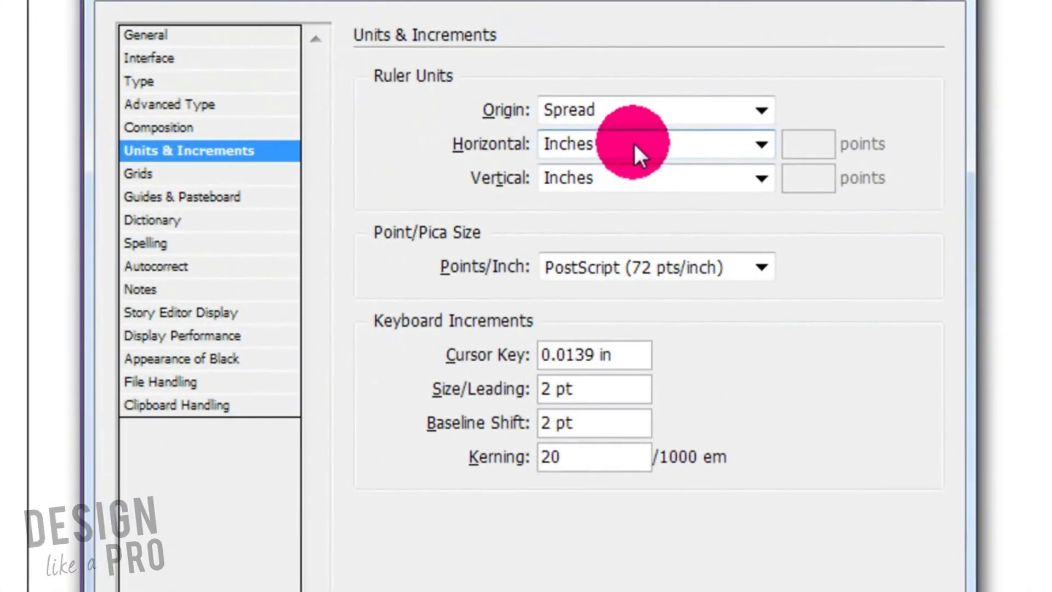
{"action": "left_click", "coordinate": [633, 141]}
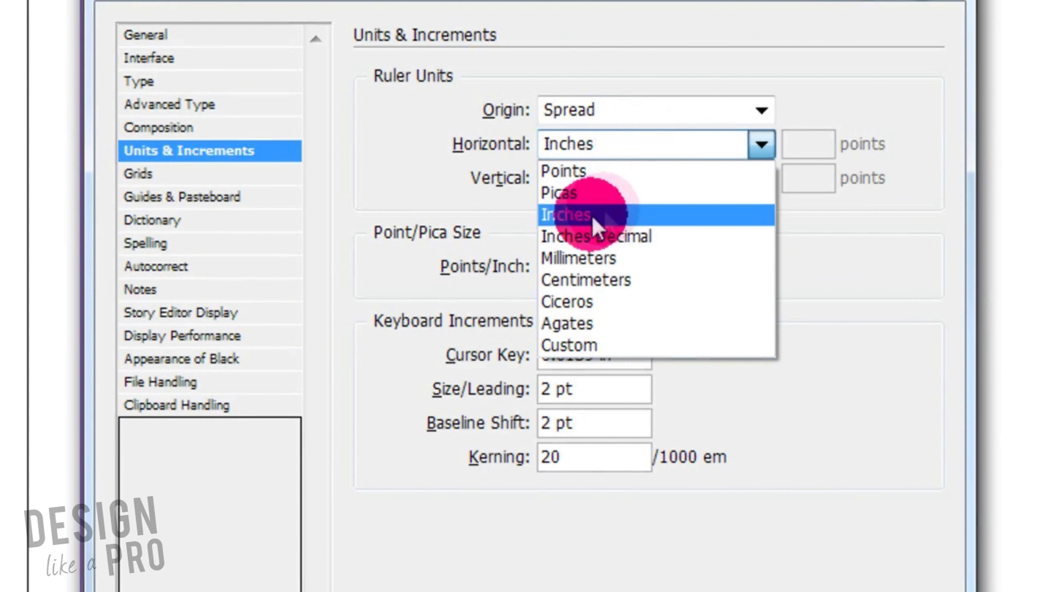
{"action": "left_click", "coordinate": [574, 257]}
{"action": "left_click", "coordinate": [578, 180]}
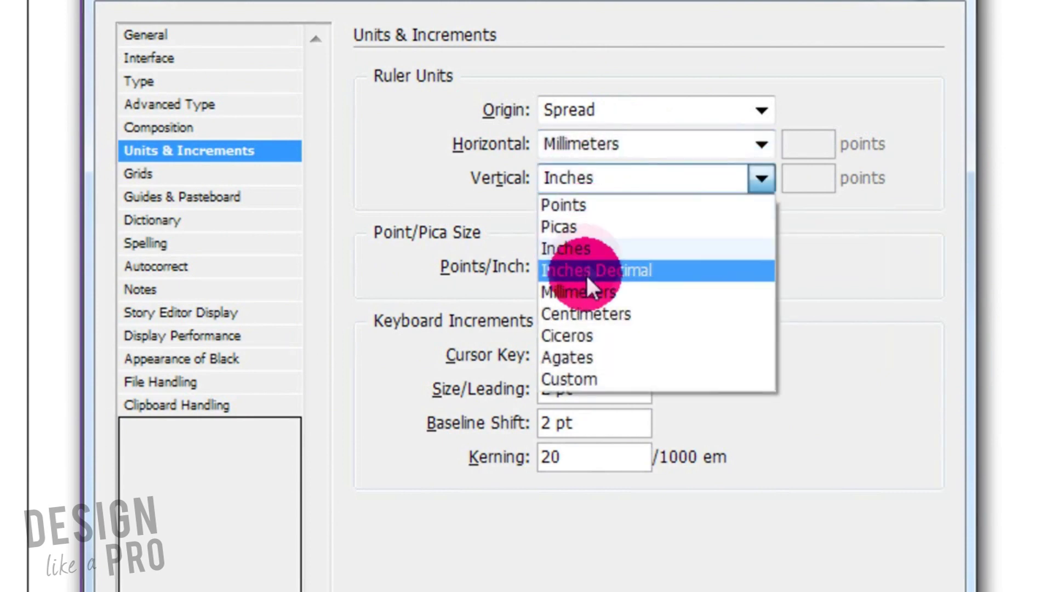
{"action": "left_click", "coordinate": [584, 289]}
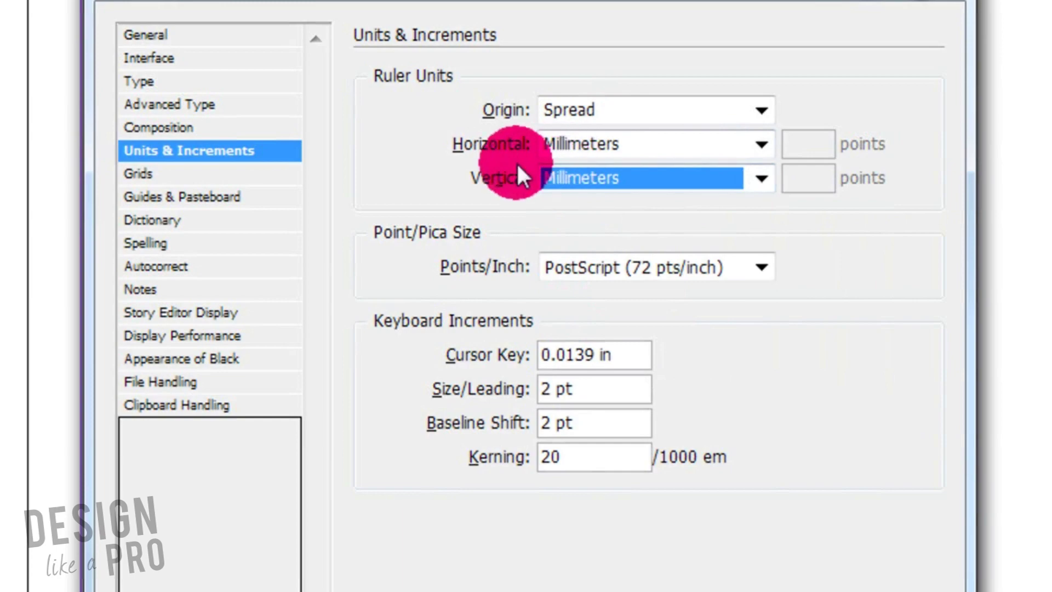
{"action": "left_click", "coordinate": [726, 591]}
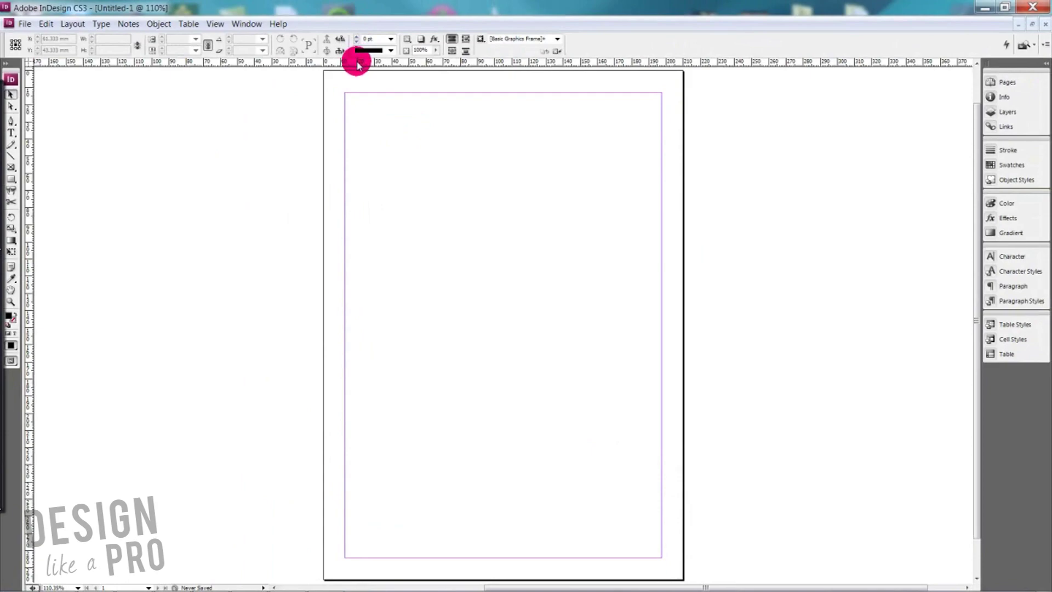
Open Document Setup for the 210 × 297 mm A4 page and select the Width value.
{"action": "left_click", "coordinate": [25, 24]}
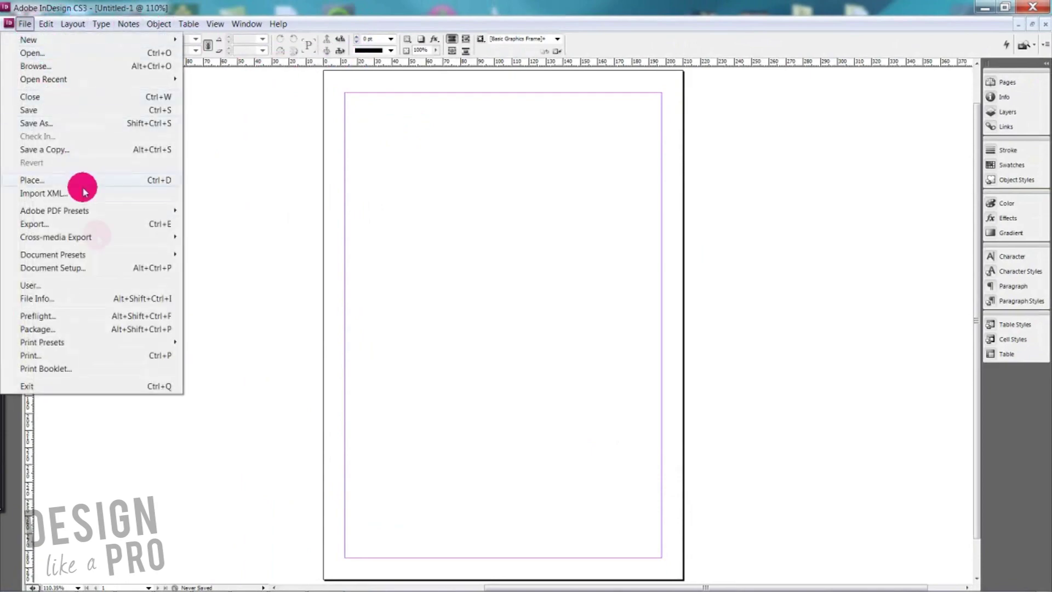
{"action": "left_click", "coordinate": [101, 268]}
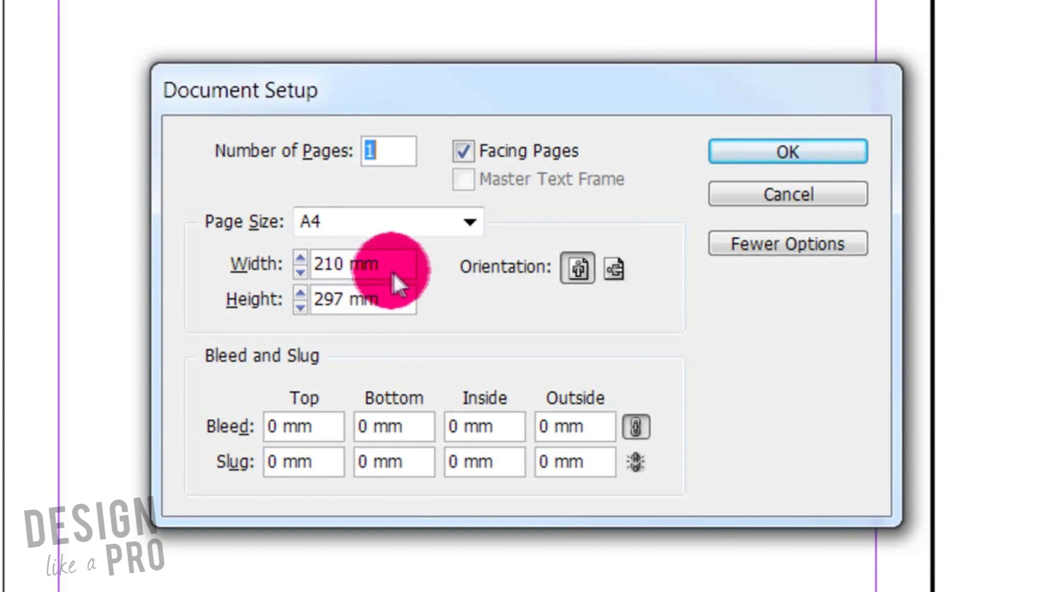
{"action": "left_click_drag", "start_coordinate": [390, 266], "coordinate": [311, 262]}
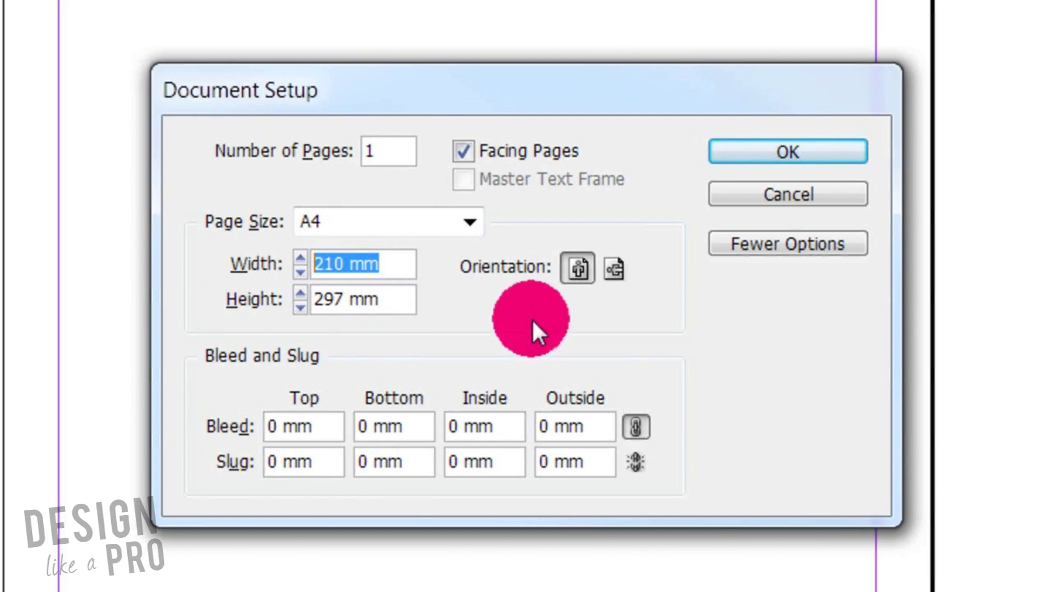
Enter 11 inches for Width and 17 inches for Height, resizing the page to 279.4 × 431.8 mm.
{"action": "type", "text": "11"}
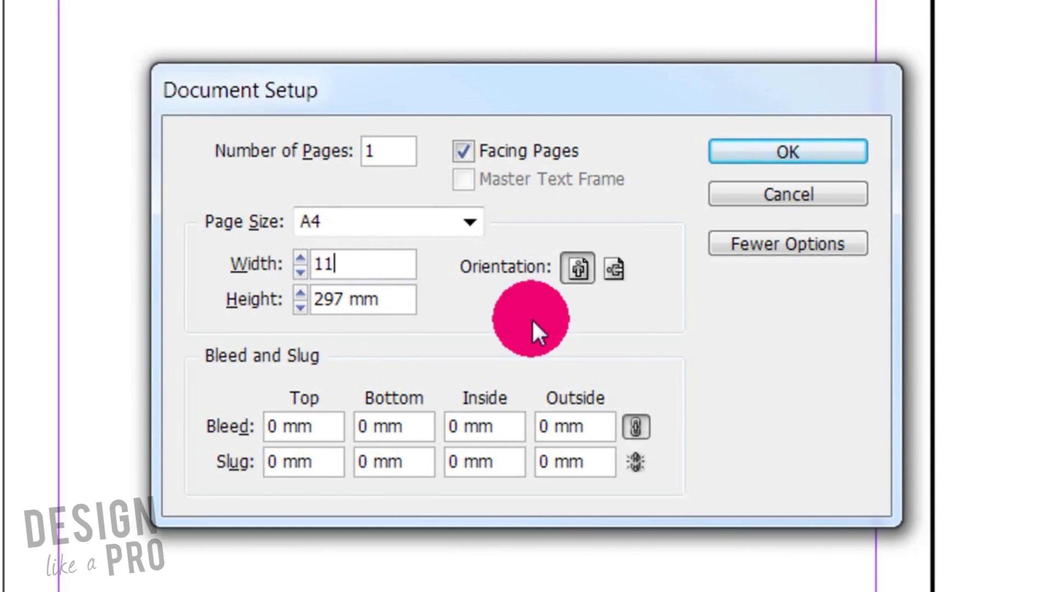
{"action": "type", "text": "in"}
{"action": "type", "text": "ches"}
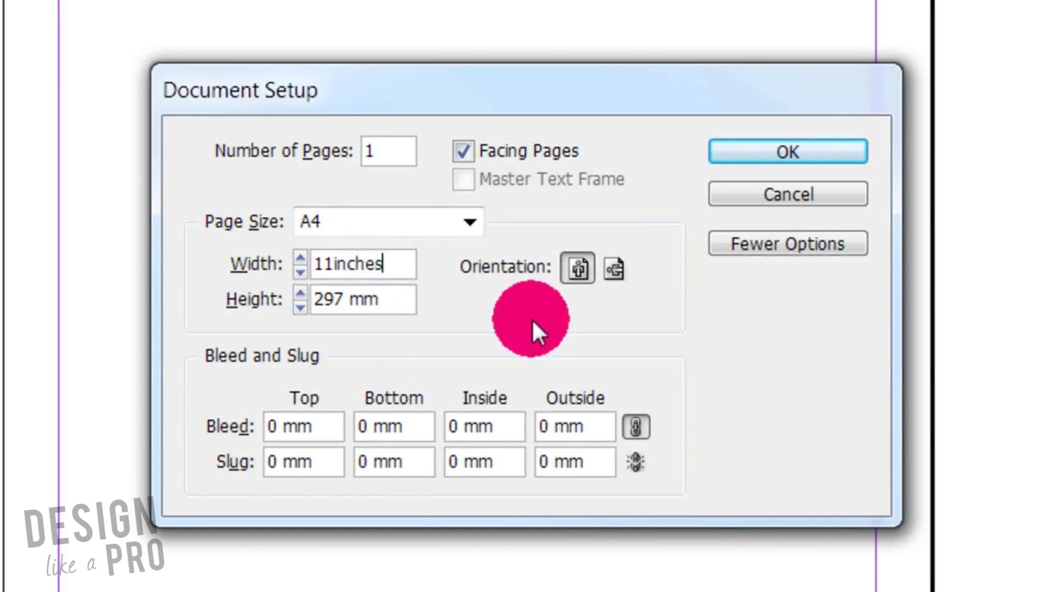
{"action": "left_click", "coordinate": [332, 264]}
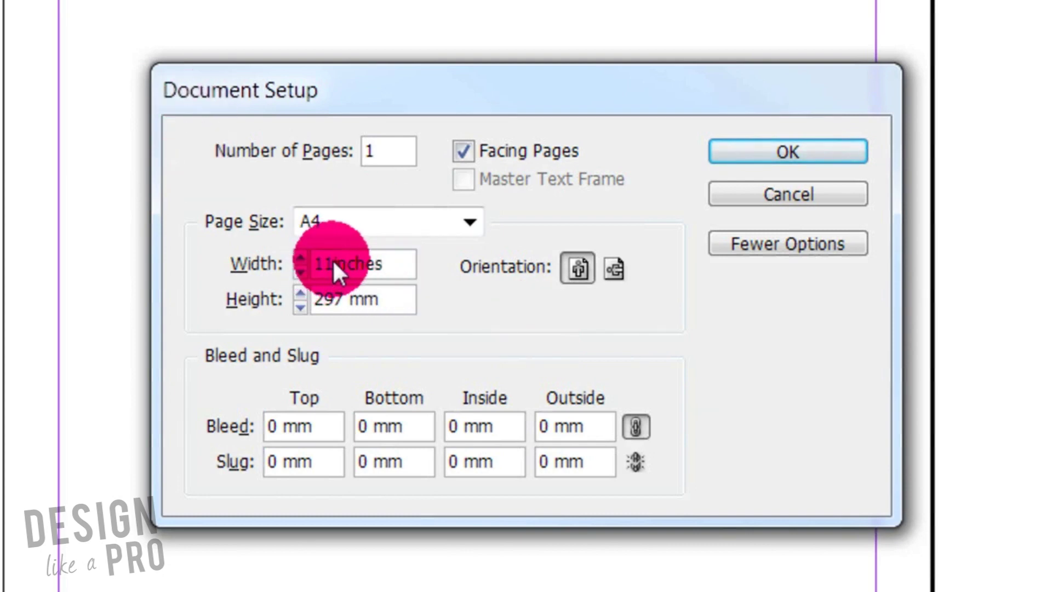
{"action": "left_click", "coordinate": [408, 280]}
{"action": "key", "text": "Tab"}
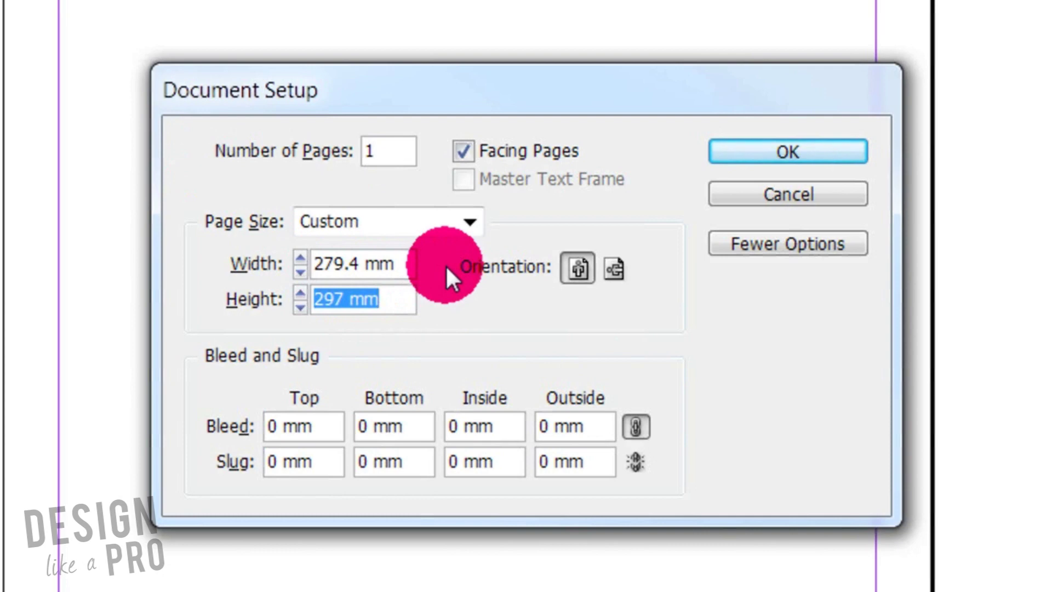
{"action": "type", "text": "1"}
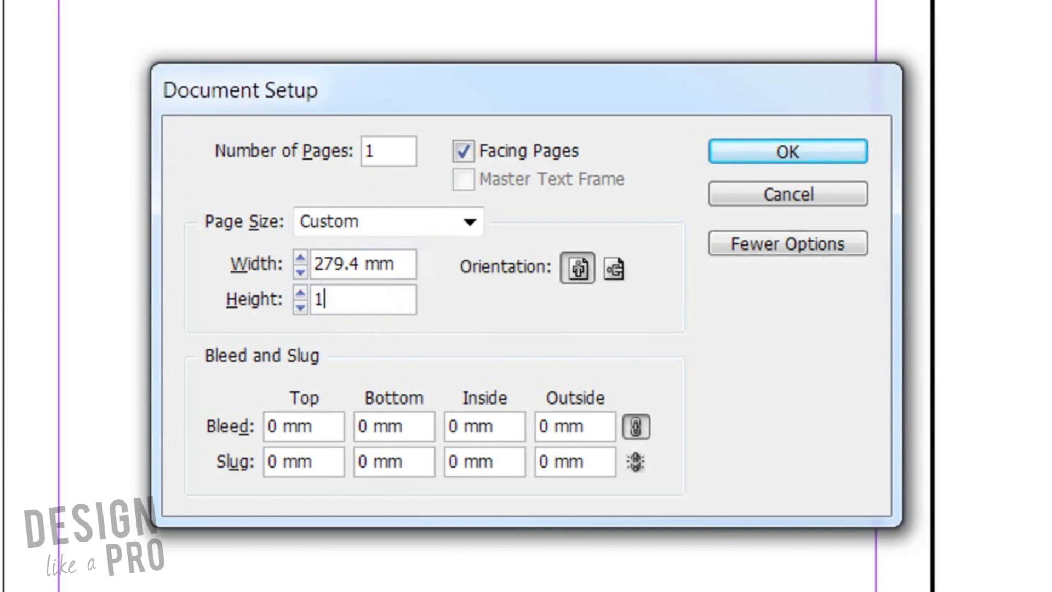
{"action": "type", "text": "7 in"}
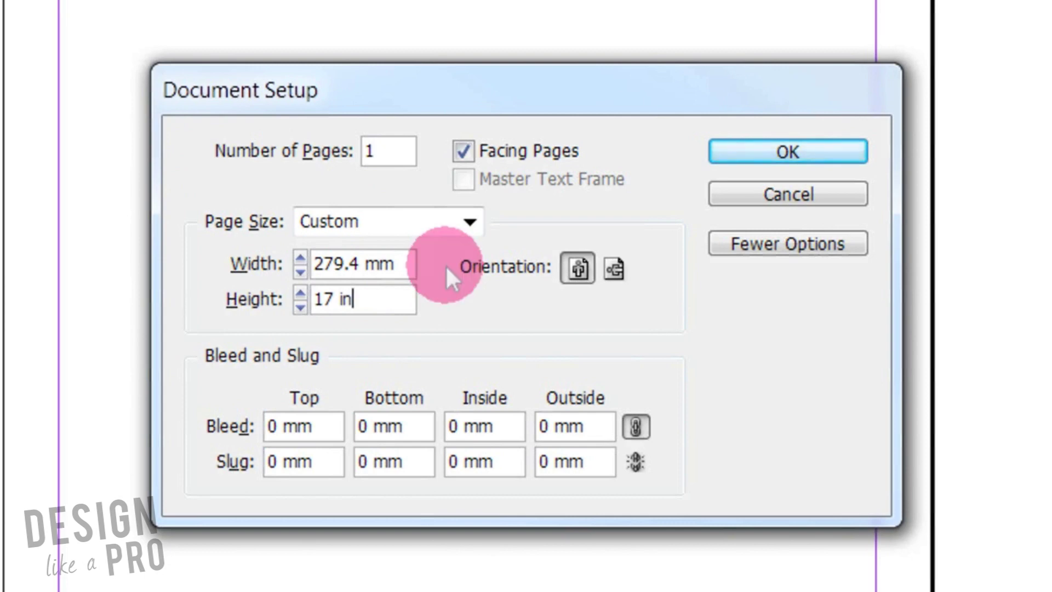
{"action": "type", "text": "ches"}
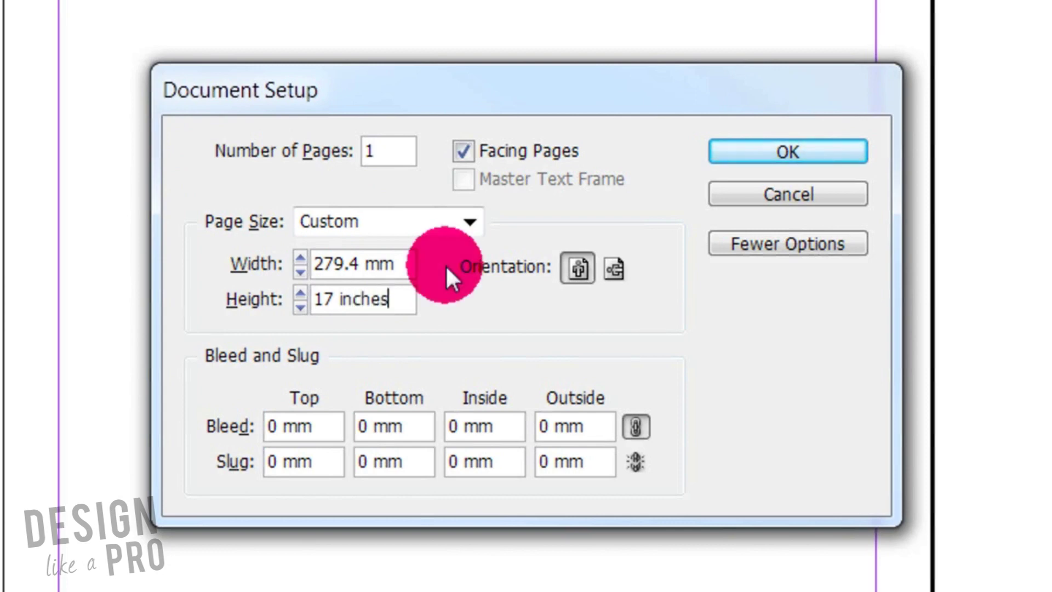
{"action": "key", "text": "Tab"}
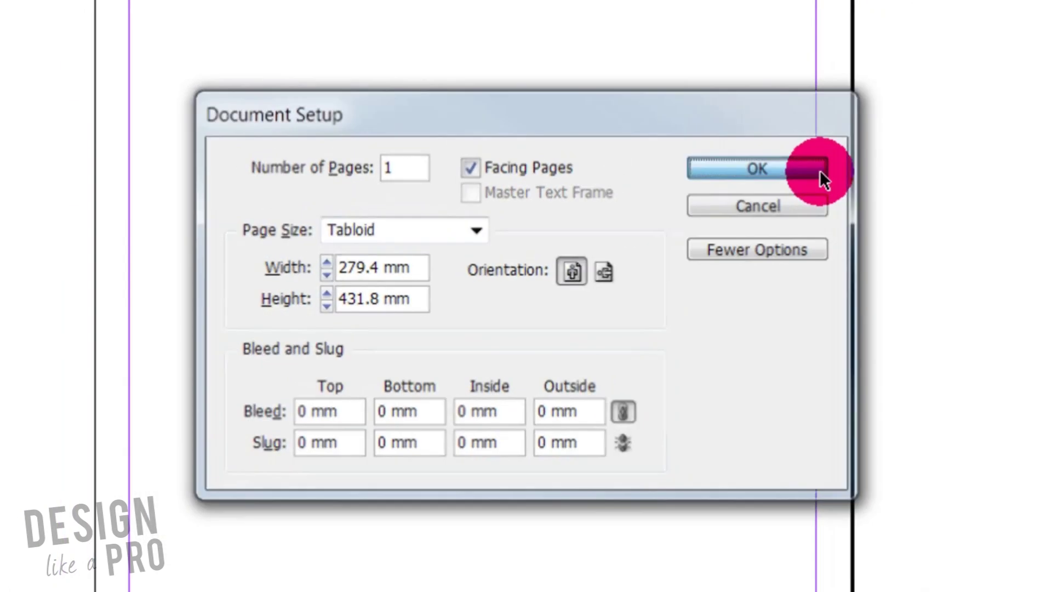
{"action": "left_click", "coordinate": [870, 158]}
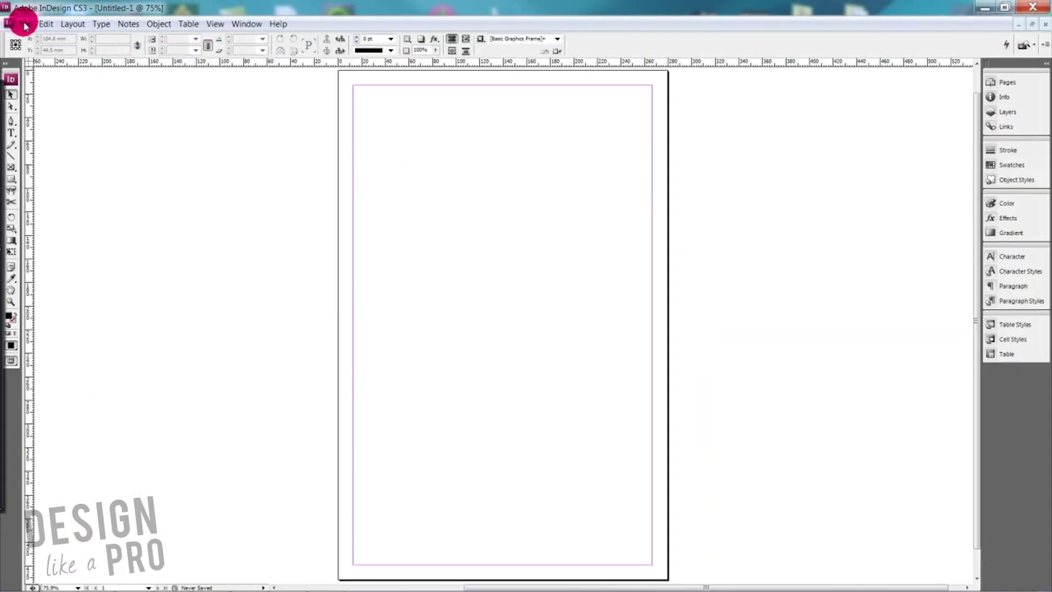
Switch both ruler units back to Inches and reopen Document Setup to confirm 11 × 17 in.
{"action": "left_click", "coordinate": [47, 24]}
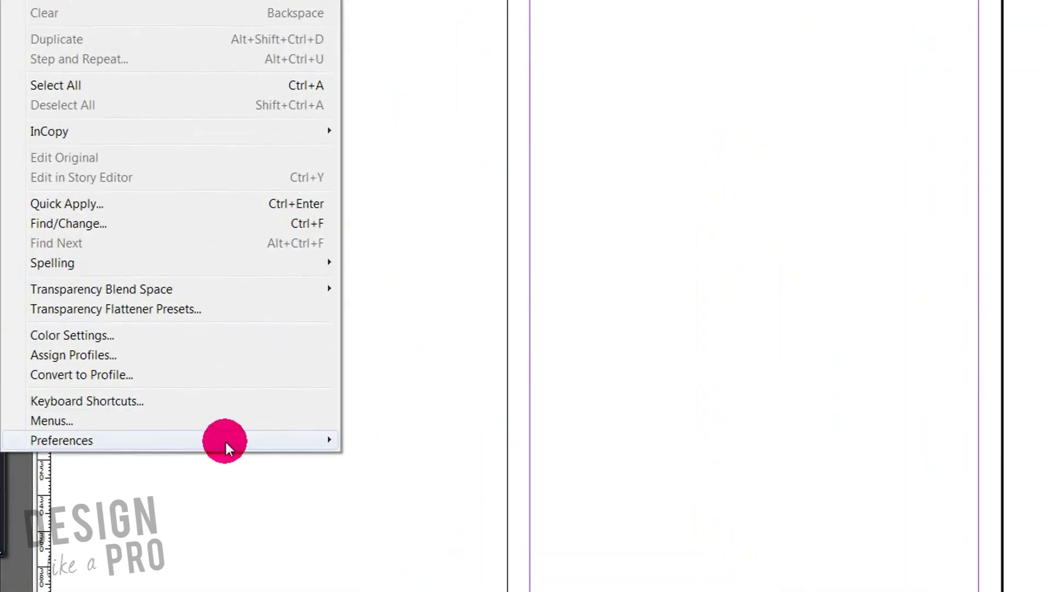
{"action": "mouse_move", "coordinate": [225, 440]}
{"action": "left_click", "coordinate": [414, 195]}
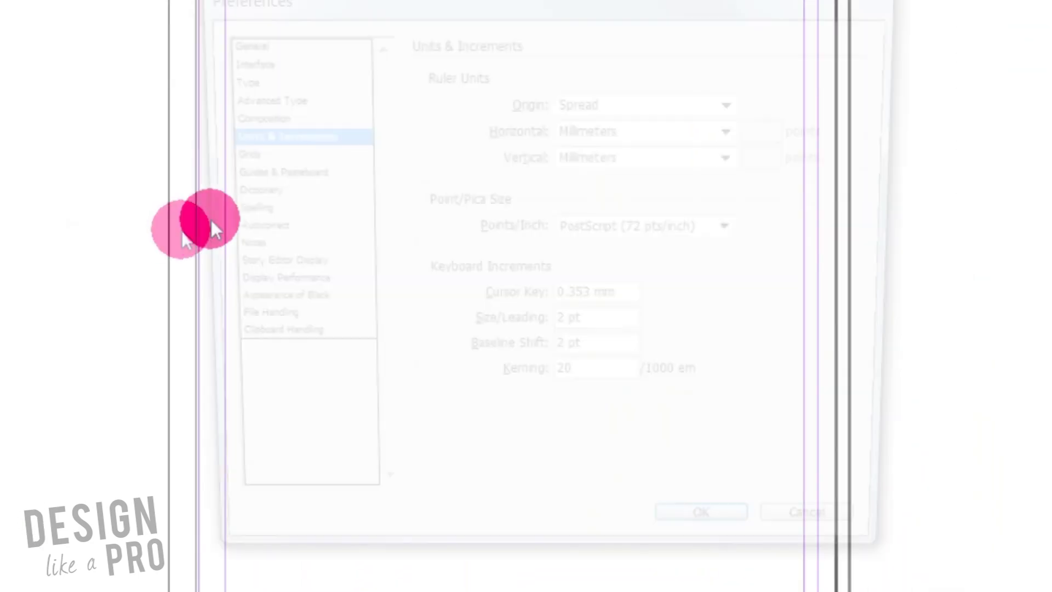
{"action": "left_click", "coordinate": [658, 131]}
{"action": "left_click", "coordinate": [658, 179]}
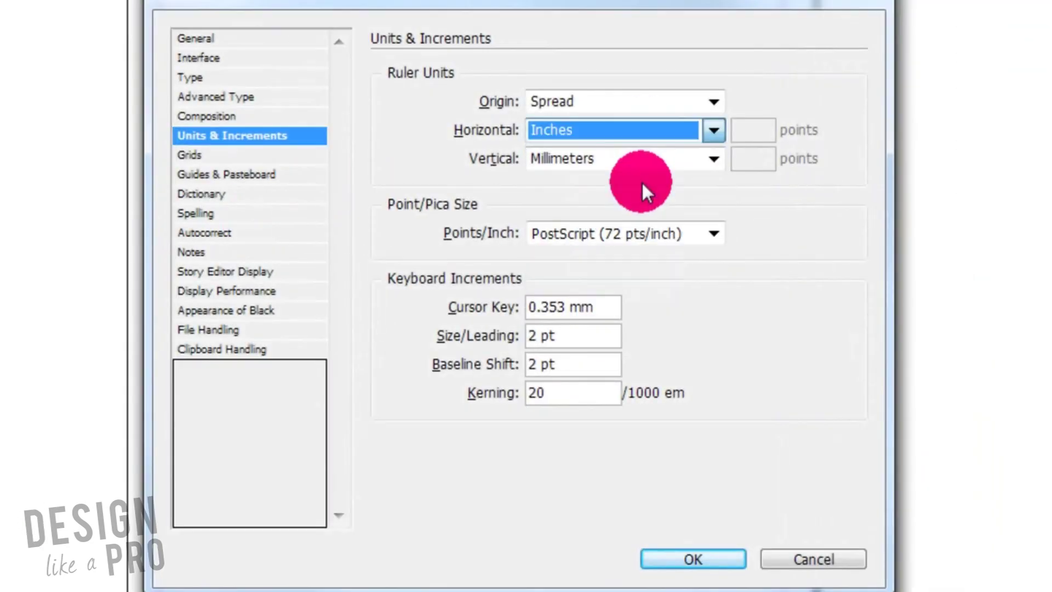
{"action": "left_click", "coordinate": [642, 159]}
{"action": "left_click", "coordinate": [636, 217]}
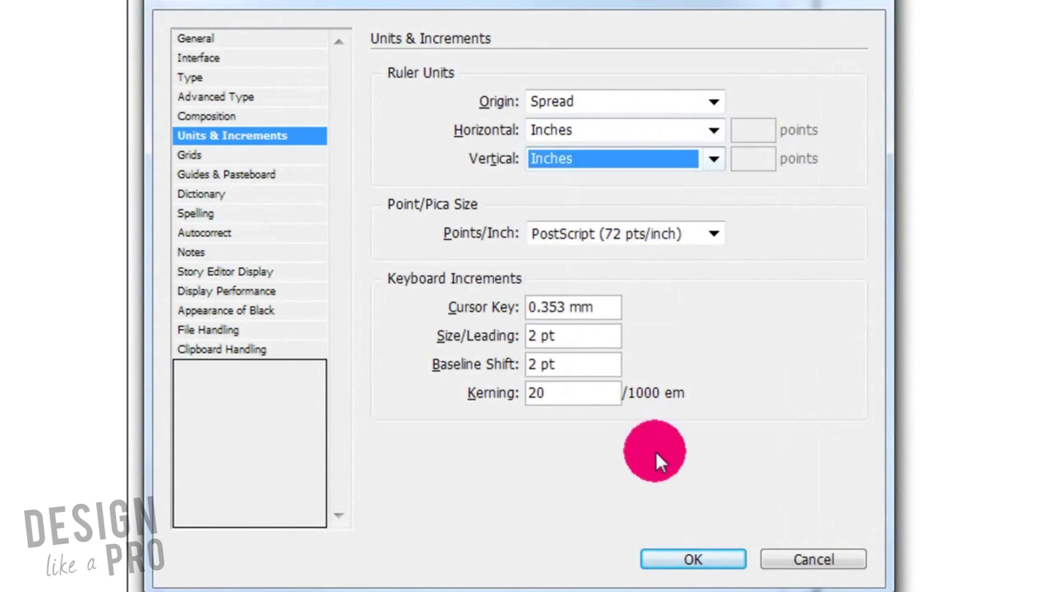
{"action": "left_click", "coordinate": [648, 569]}
{"action": "left_click", "coordinate": [30, 25]}
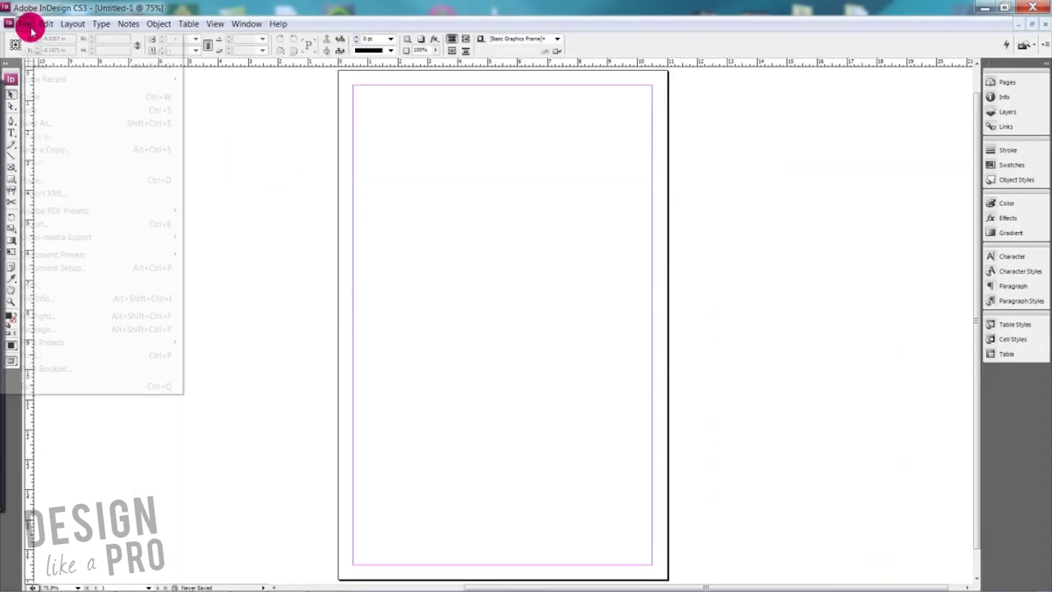
{"action": "left_click", "coordinate": [82, 266]}
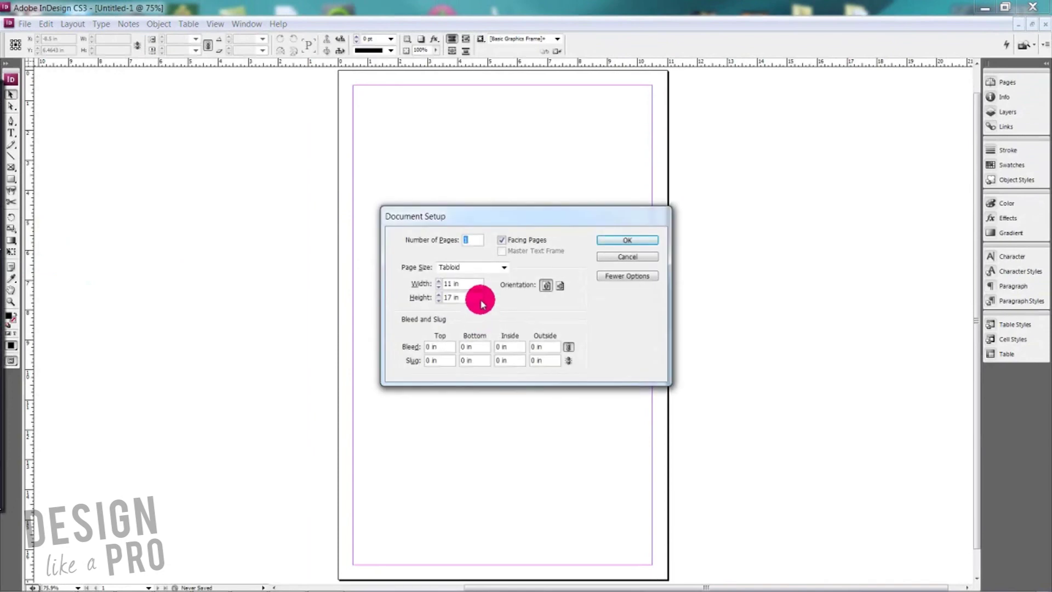